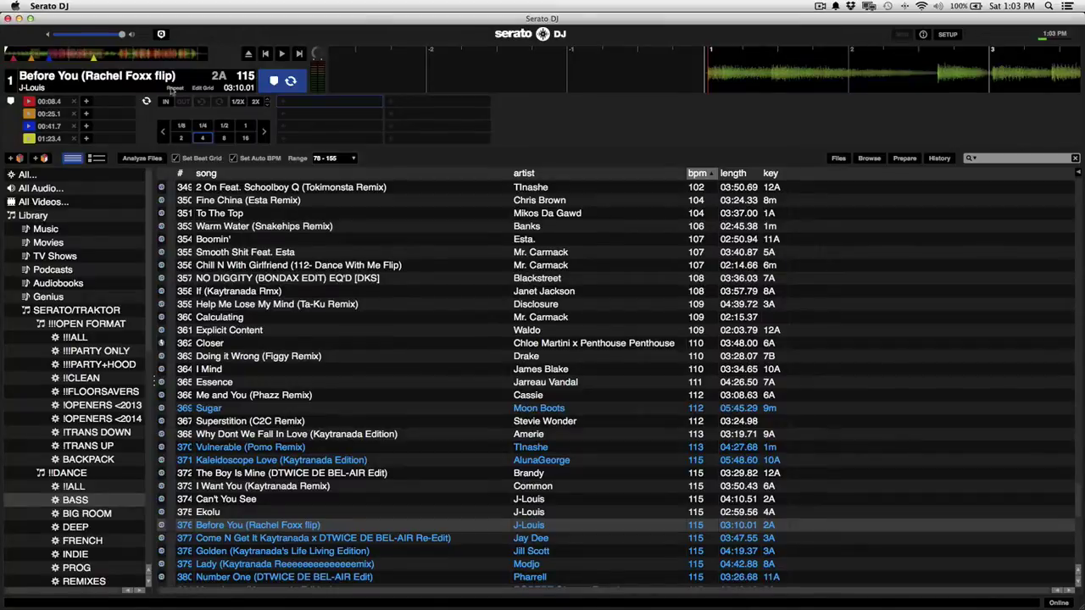
Step: Preview the loaded track at its first and third cue points, return to the track start, and play and pause it
key(1)
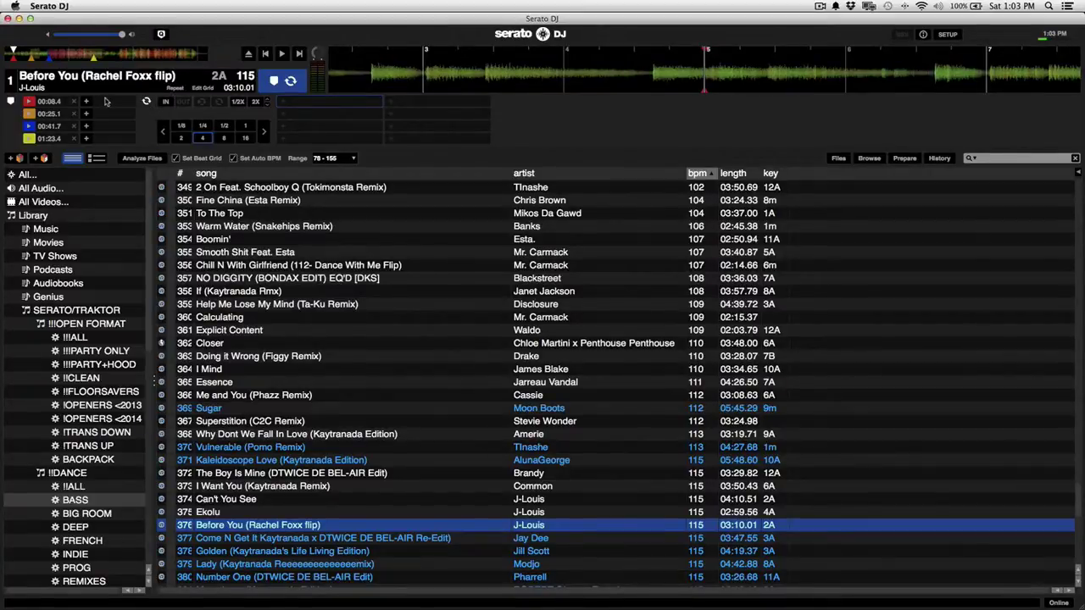
key(3)
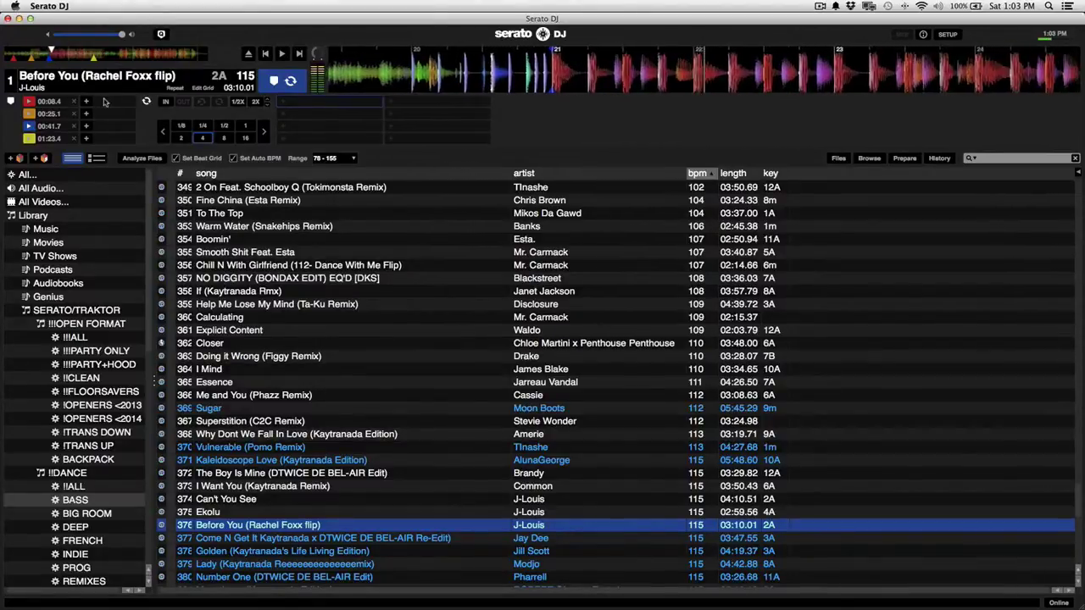
key(3)
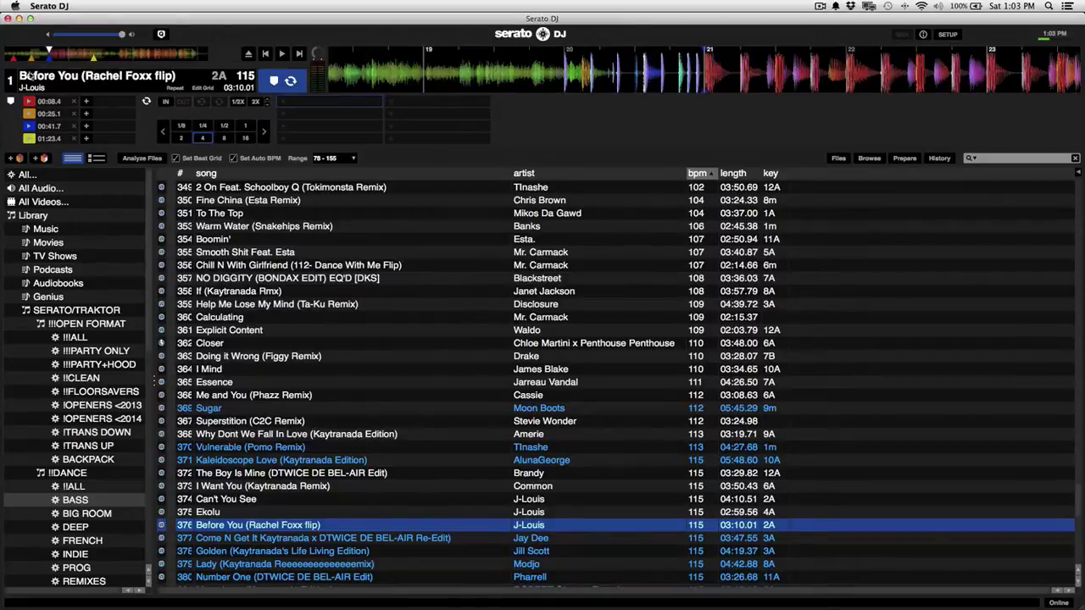
click(5, 54)
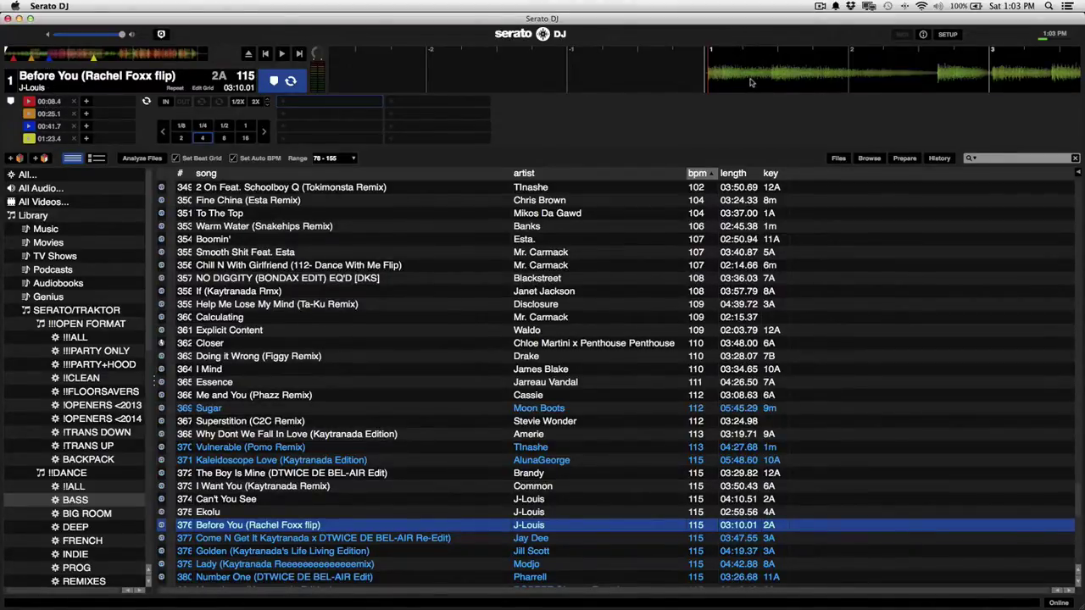
drag(750, 82, 747, 81)
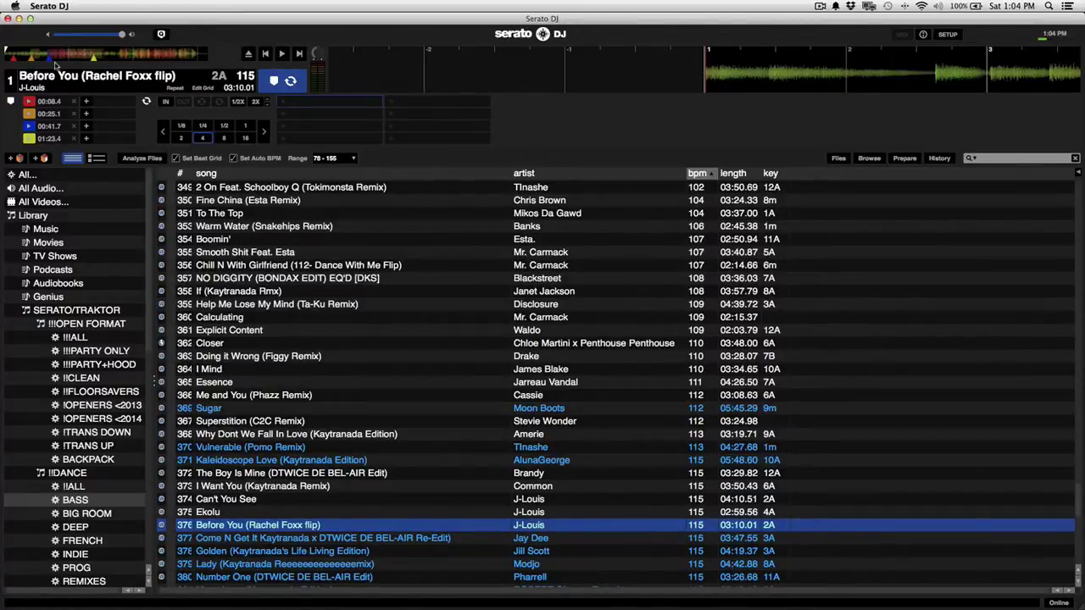
key(space)
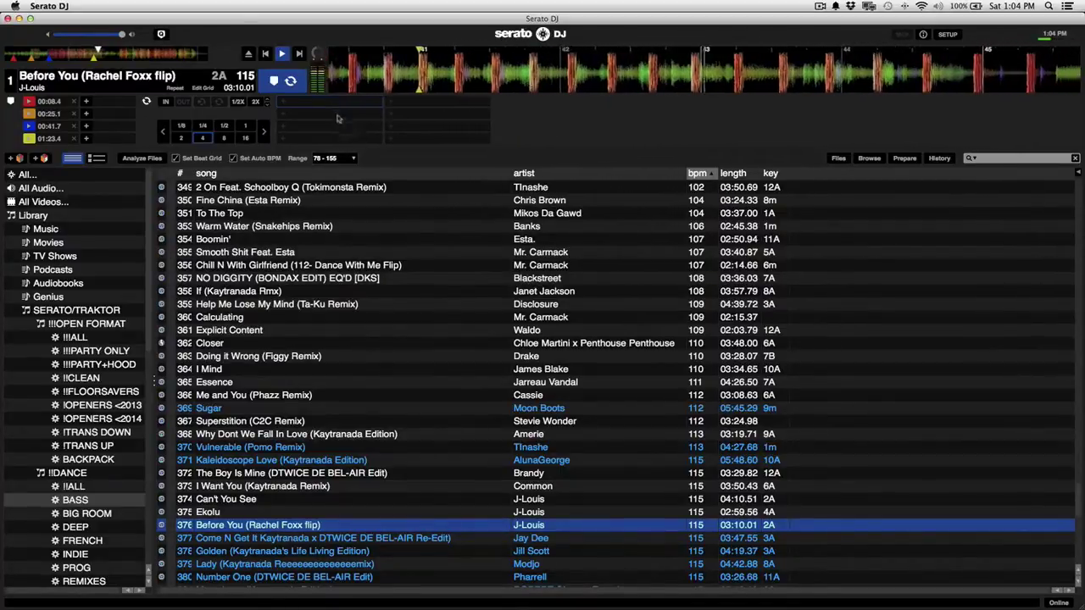
key(space)
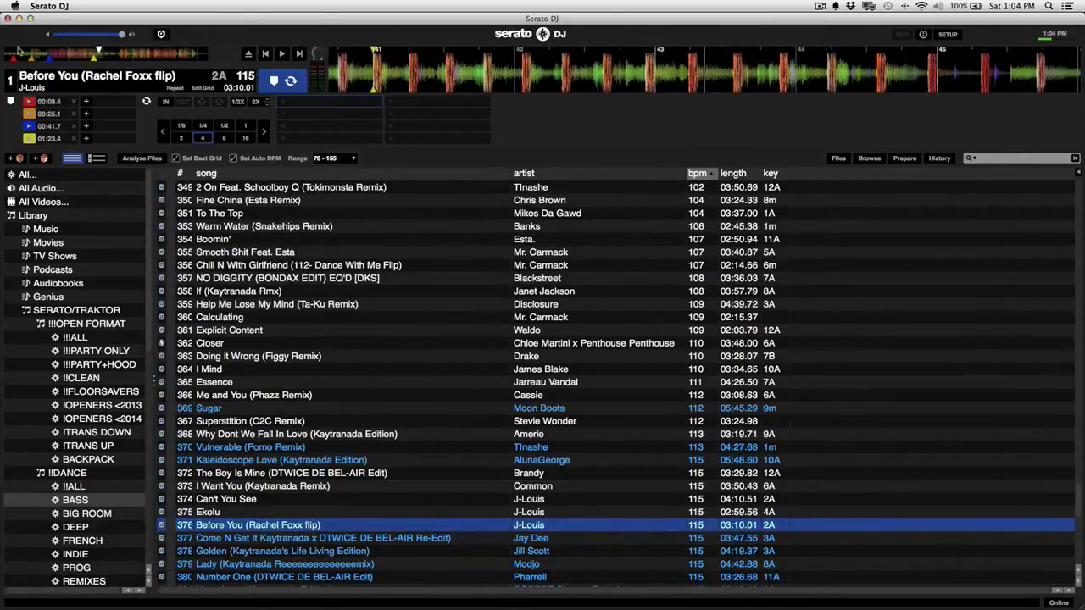
Step: Name the first cue point VOCAL INTRO and the second cue point DRUM INTRO
click(13, 53)
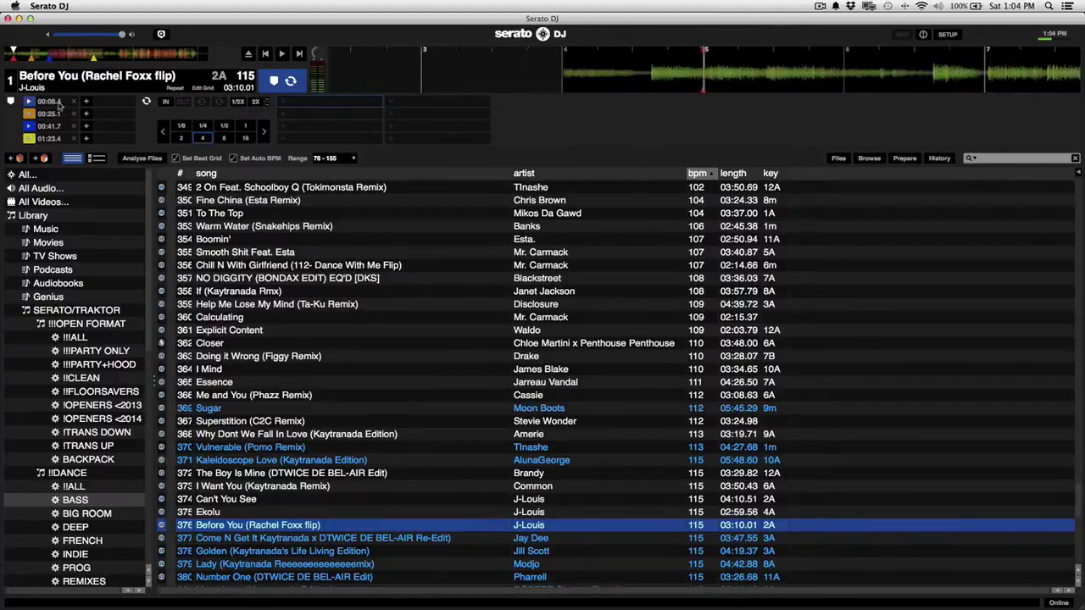
double_click(51, 101)
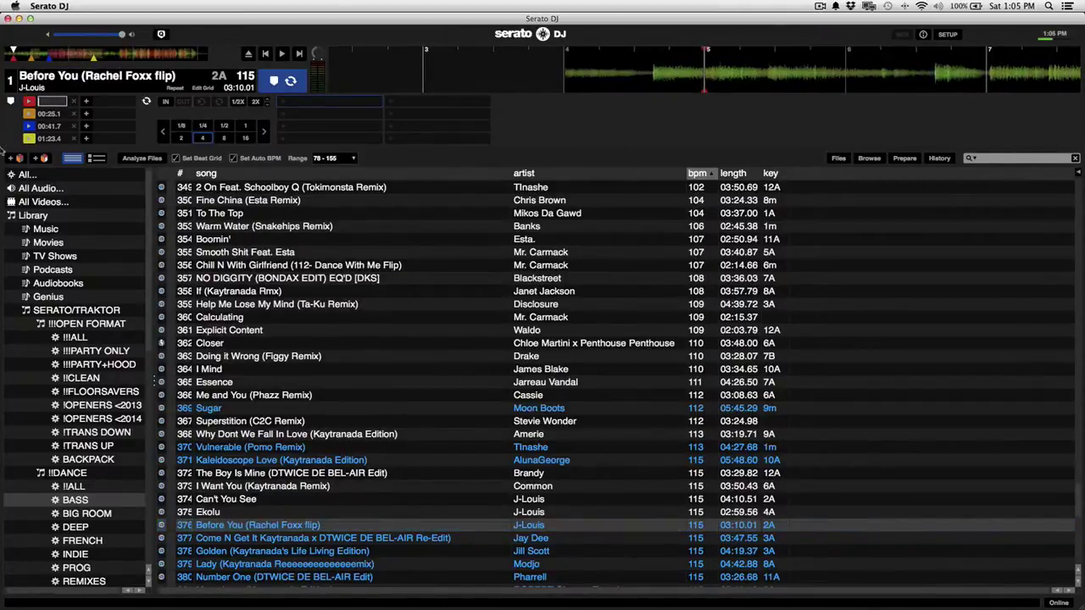
text(AL INTRO)
key(Return)
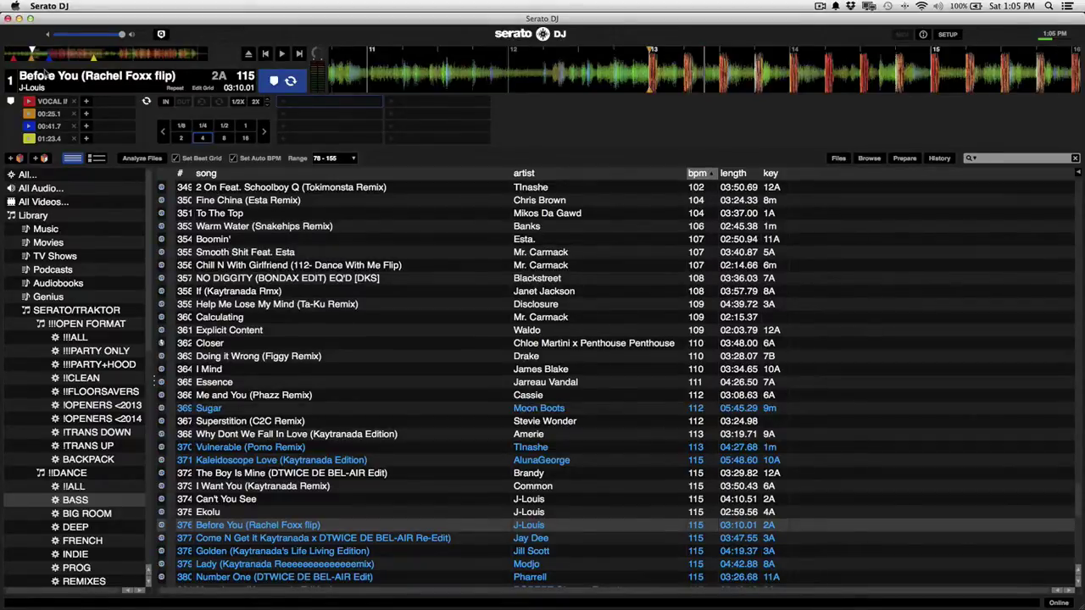
double_click(56, 116)
text(DRUM INTRO)
key(Return)
Step: Go to the third, blue cue point in the track and name it MAIN
click(49, 53)
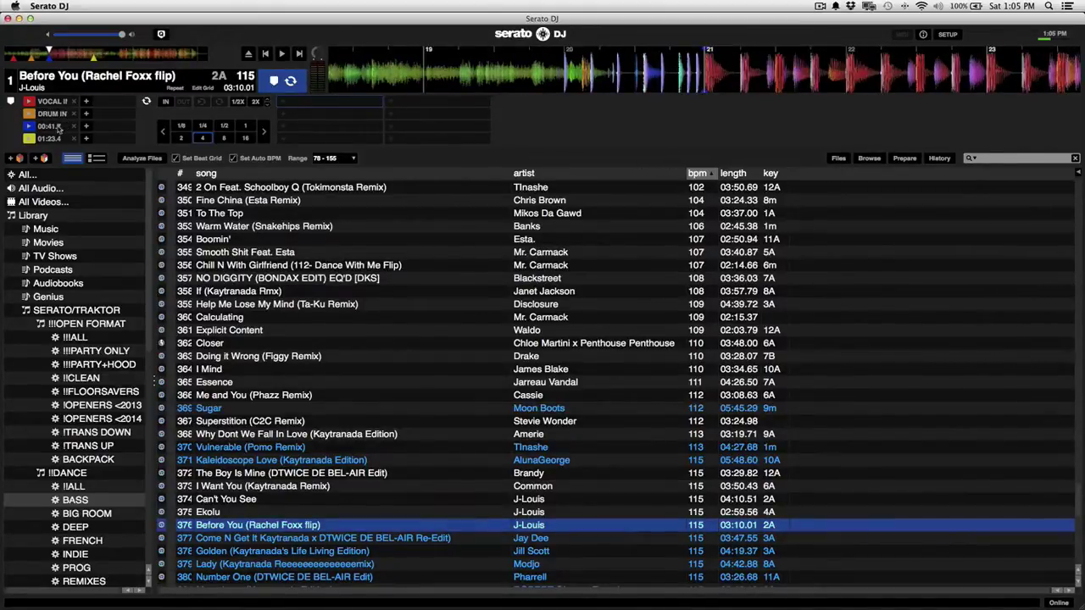
double_click(57, 127)
text(MAIN)
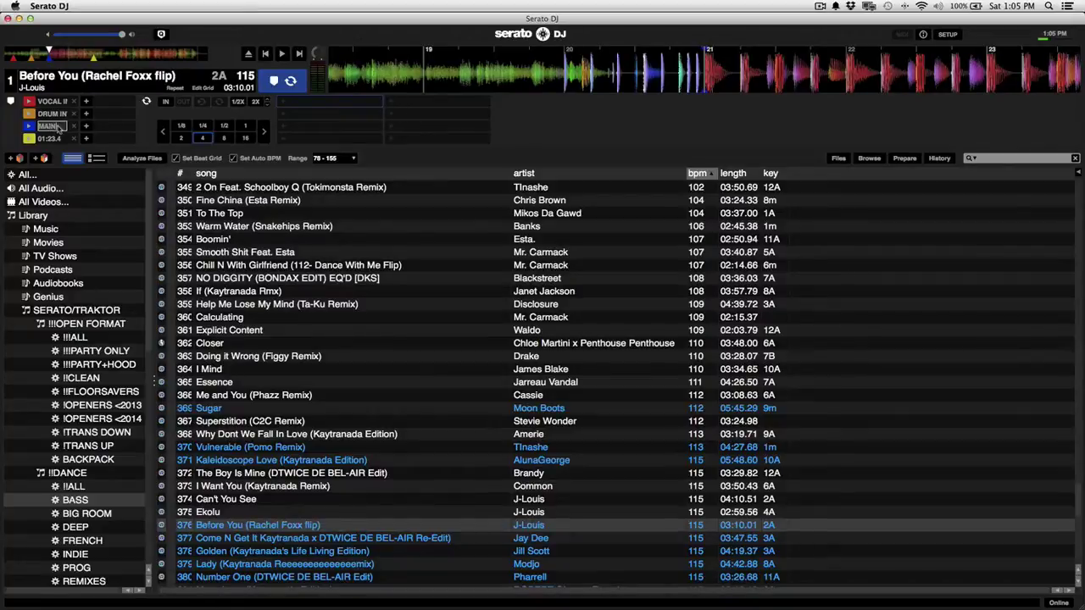
key(Return)
Step: Play the track briefly at the fourth, yellow cue point and name that cue TEMPO CHANGE
click(93, 57)
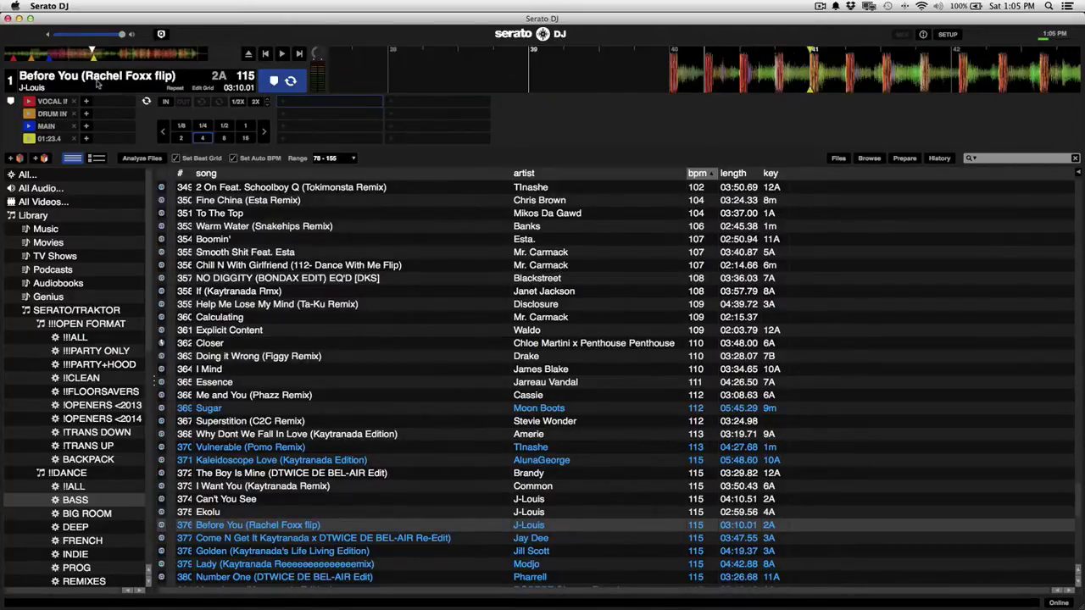
key(space)
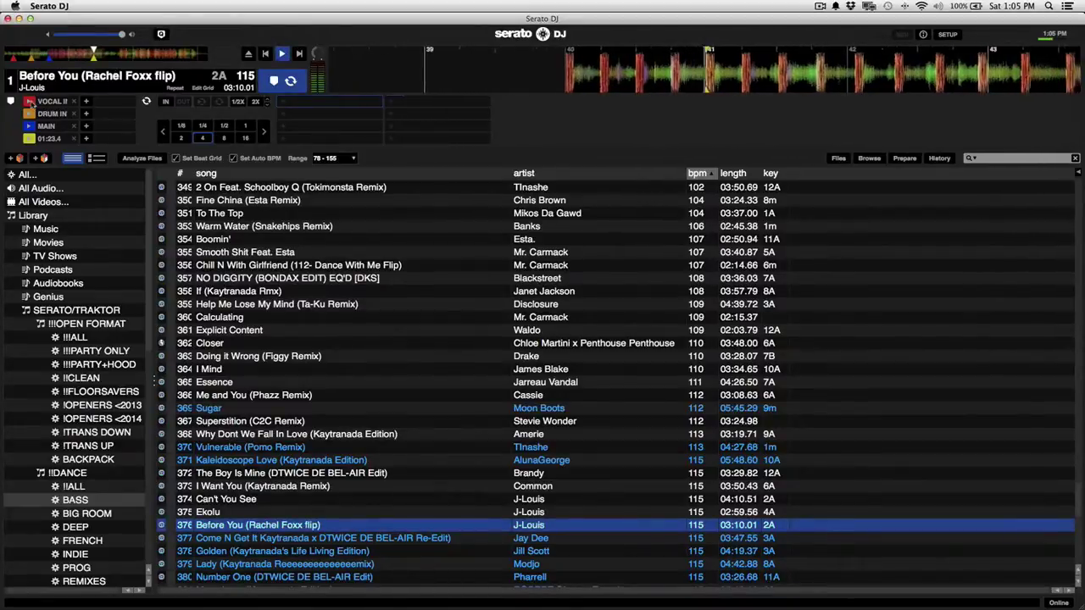
key(space)
click(46, 140)
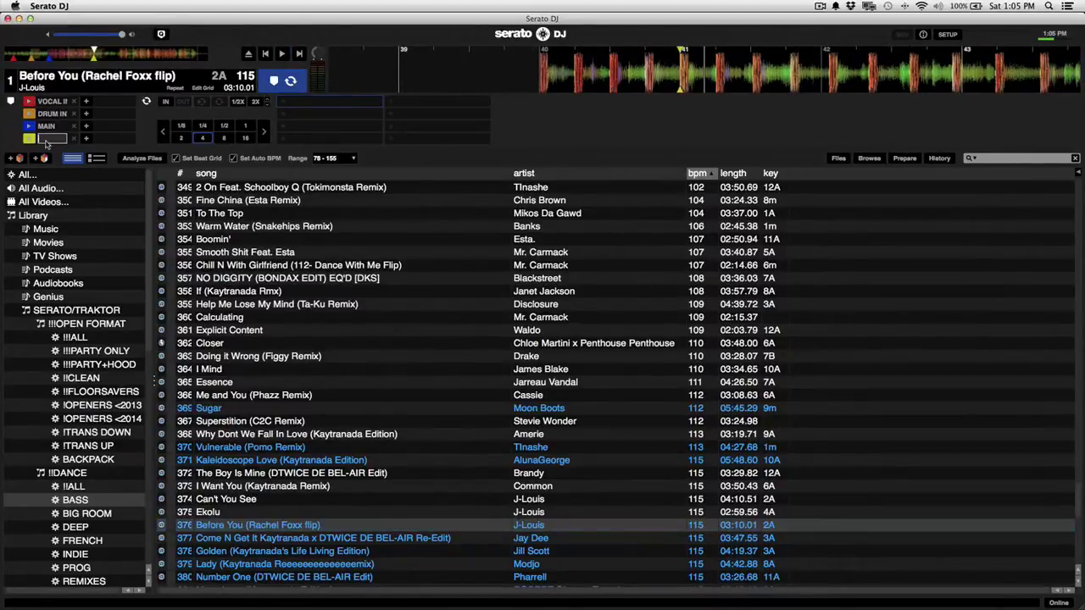
text(TEMPO CHANG)
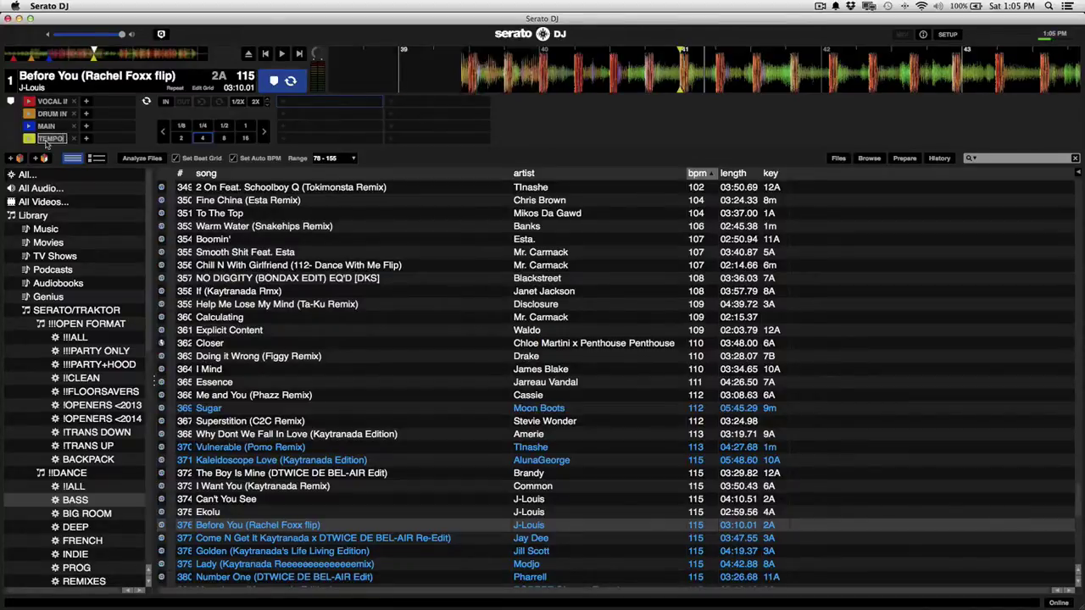
key(Return)
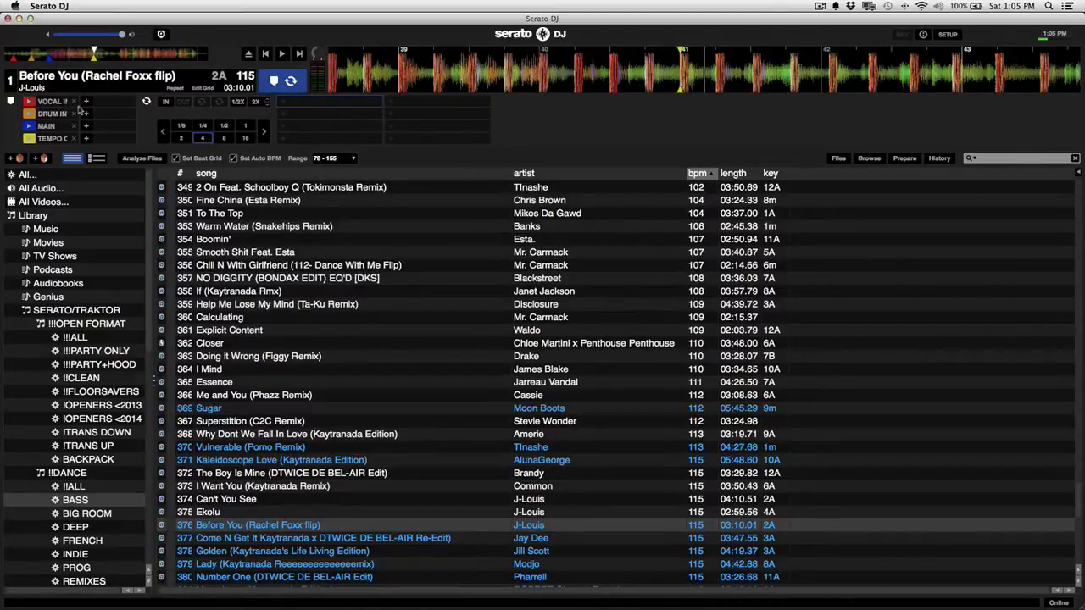
Step: Clear the custom names of all four cue points so that they revert to their time labels
click(10, 57)
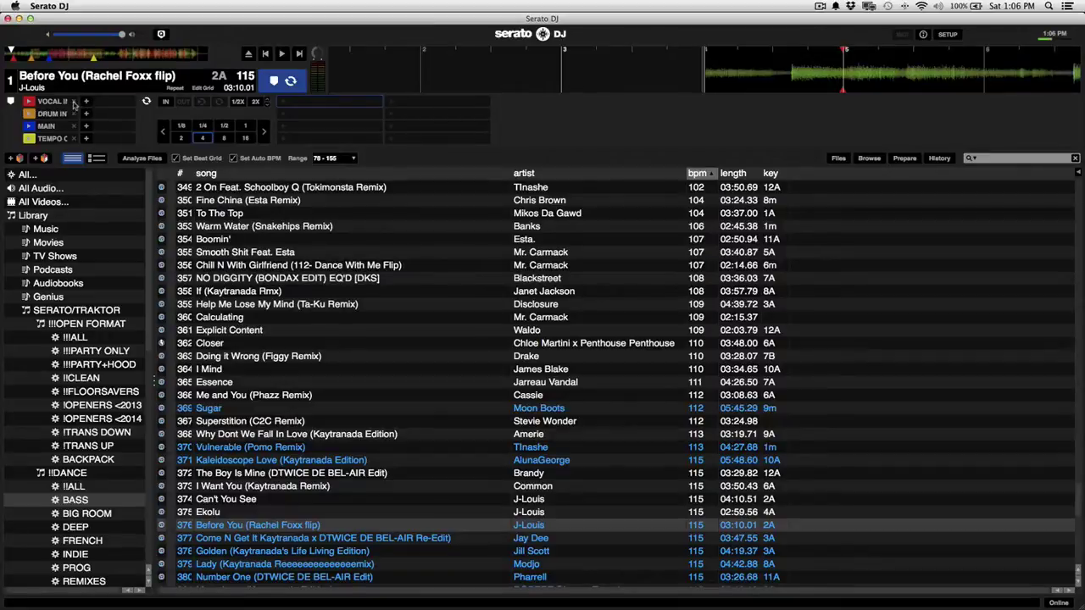
click(60, 102)
key(BackSpace)
key(Return)
click(58, 115)
key(BackSpace)
key(Return)
click(50, 126)
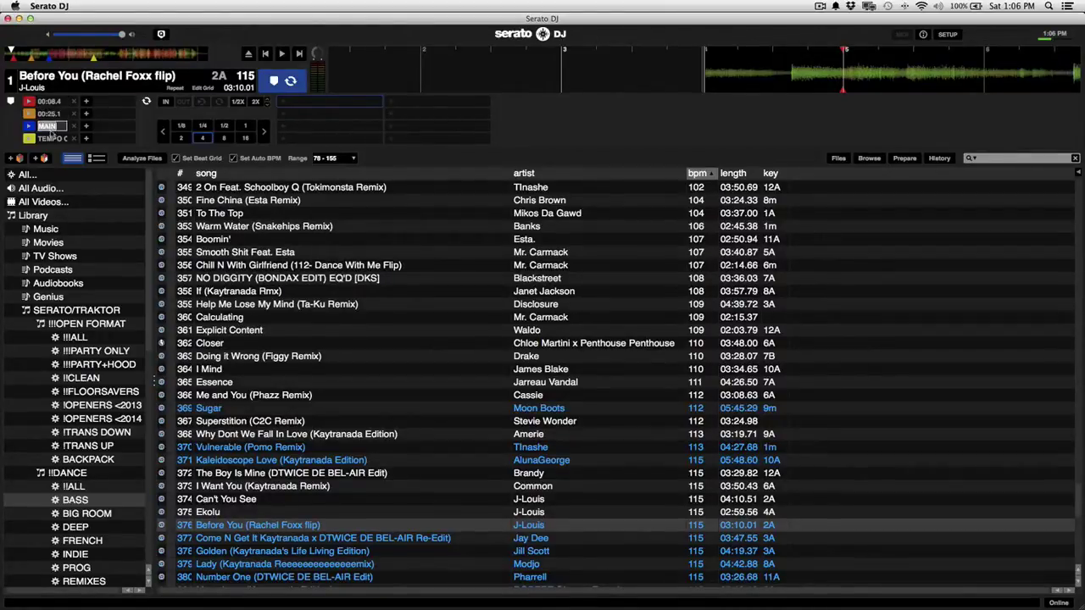
key(BackSpace)
key(Return)
click(53, 139)
key(BackSpace)
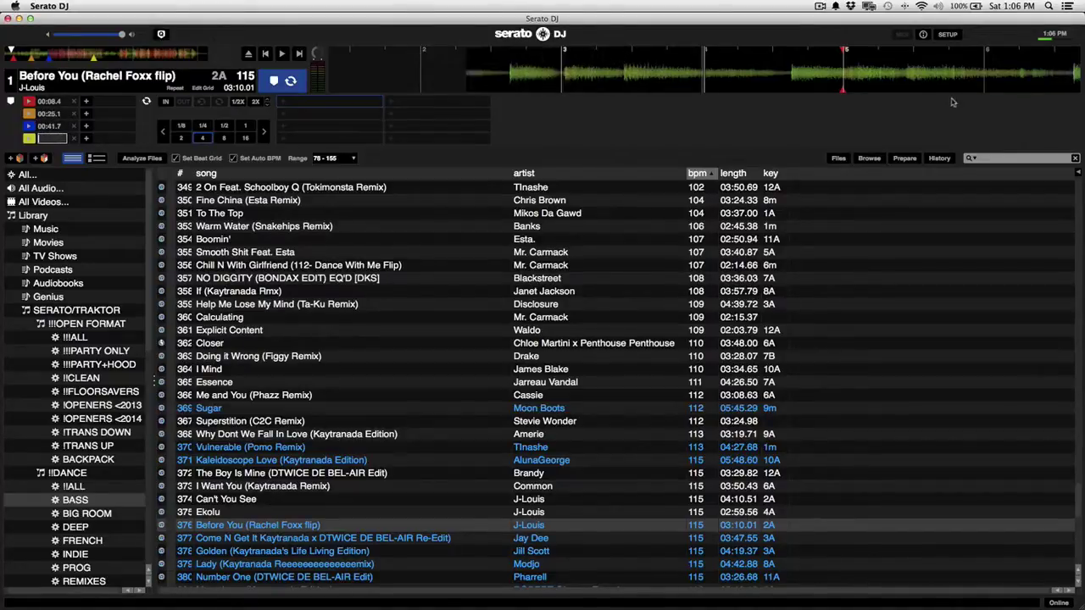
key(Return)
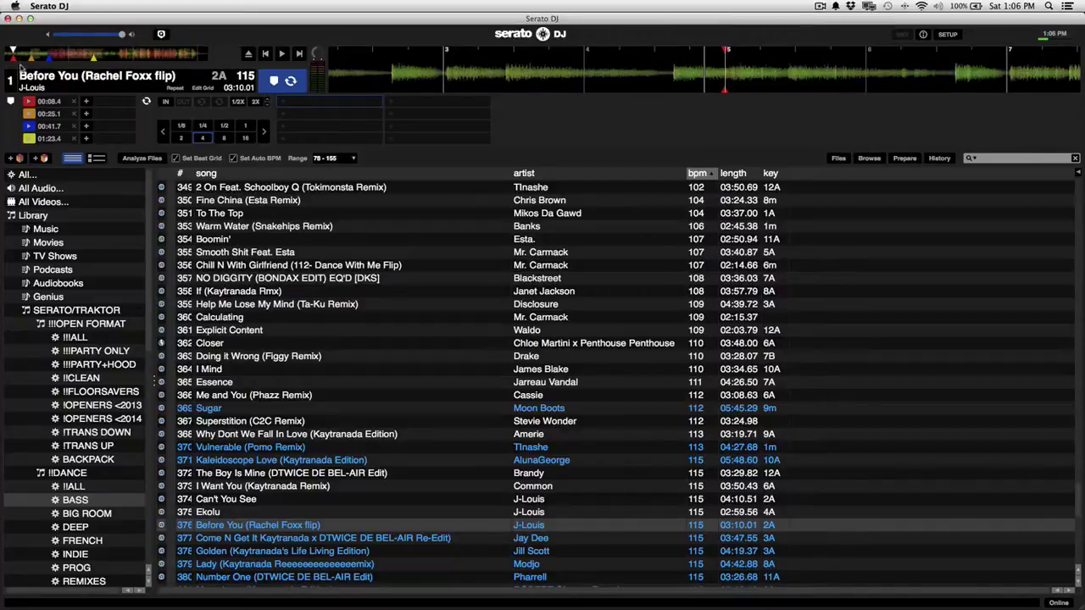
Step: Play the section that follows the first, red cue point and name that cue 8 BARS
key(space)
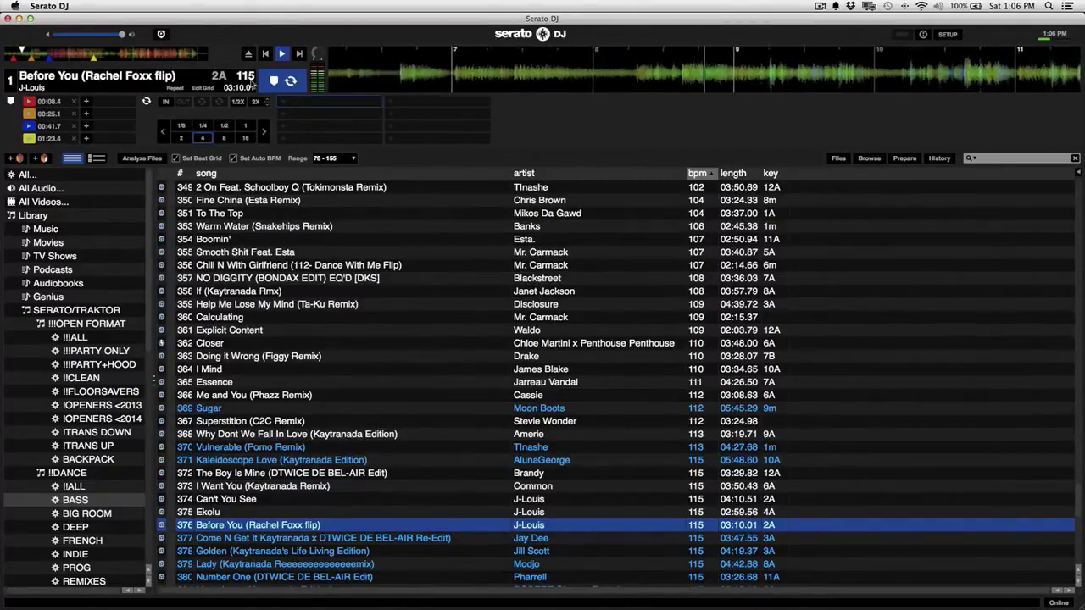
key(space)
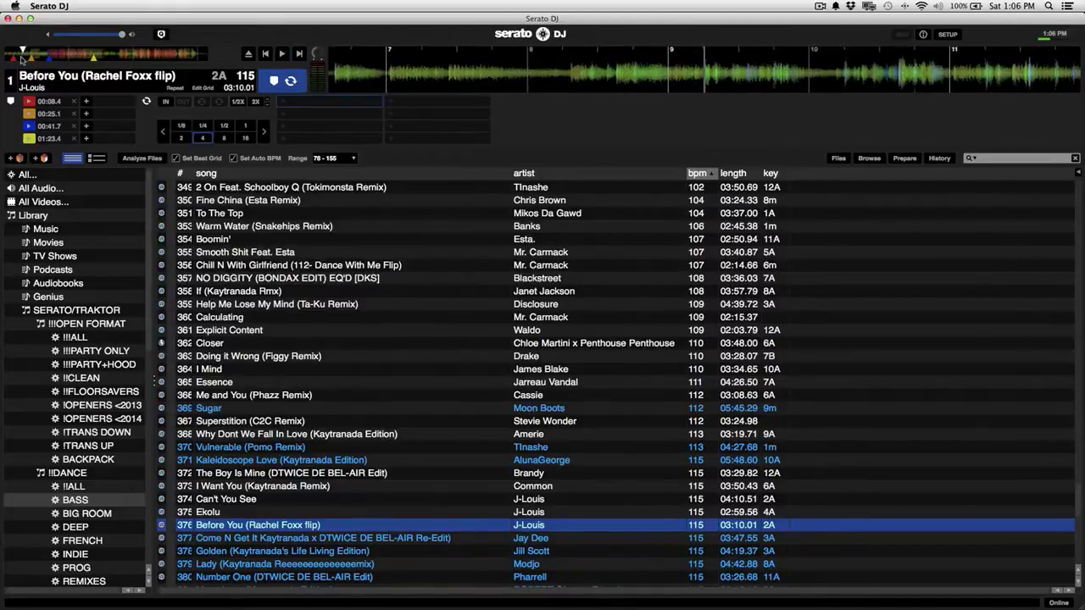
double_click(53, 102)
text(8)
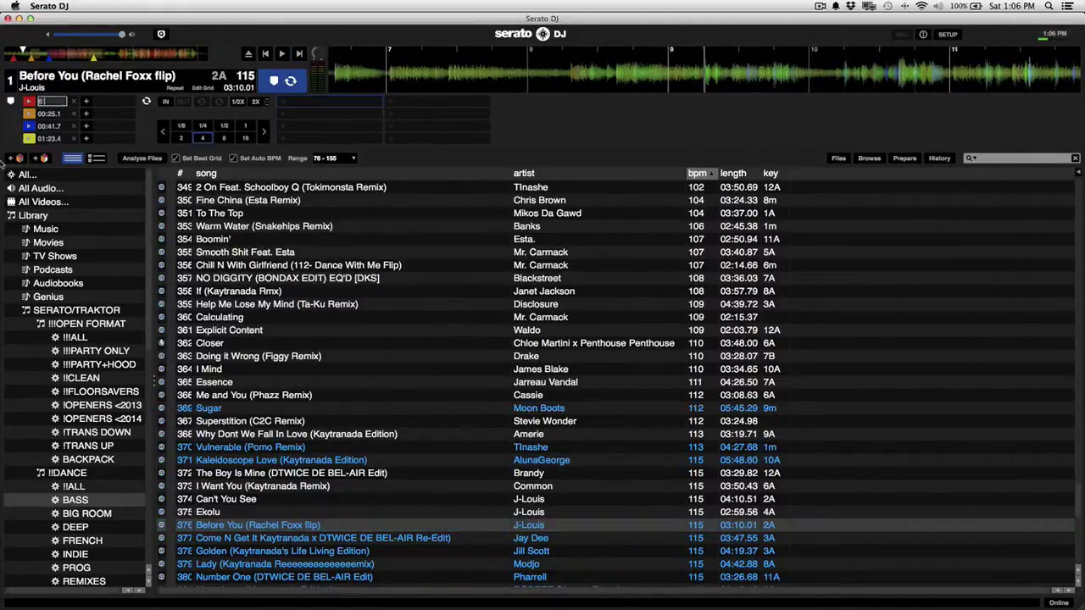
text( BARS)
key(Return)
Step: Move to the second, orange cue point and name it 8 BARS
click(30, 57)
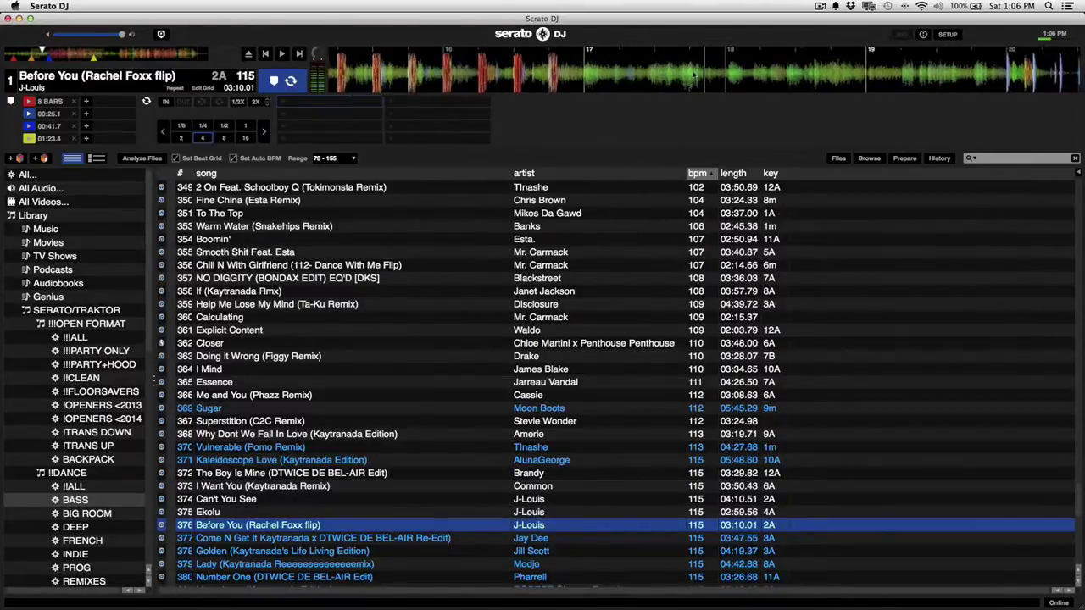
click(29, 114)
double_click(48, 114)
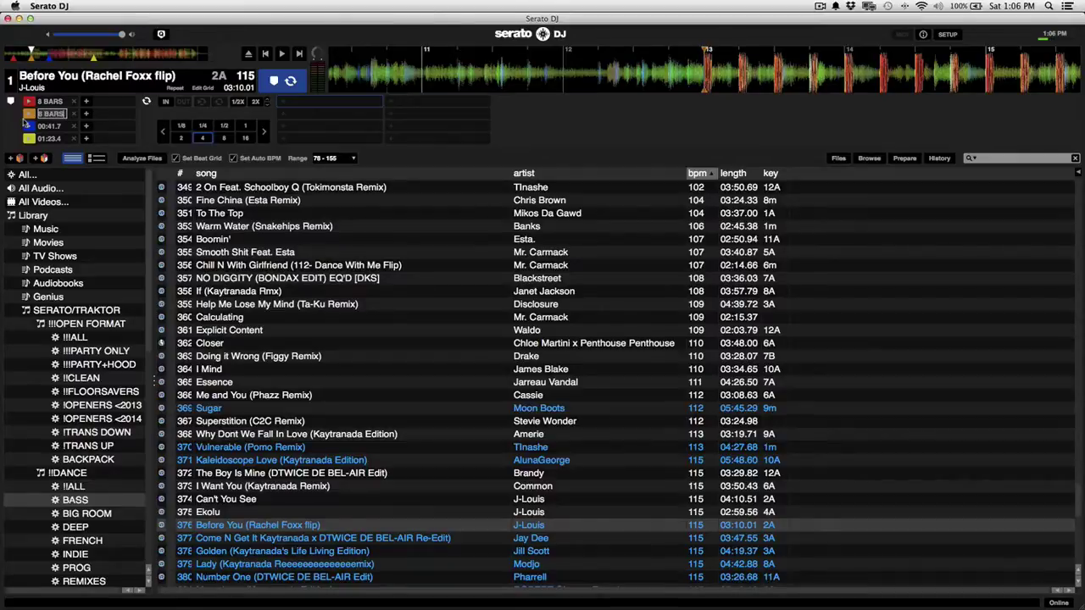
key(Return)
Step: Check the section between the third and fourth cue points and name the third, blue cue 20 BARS
click(49, 54)
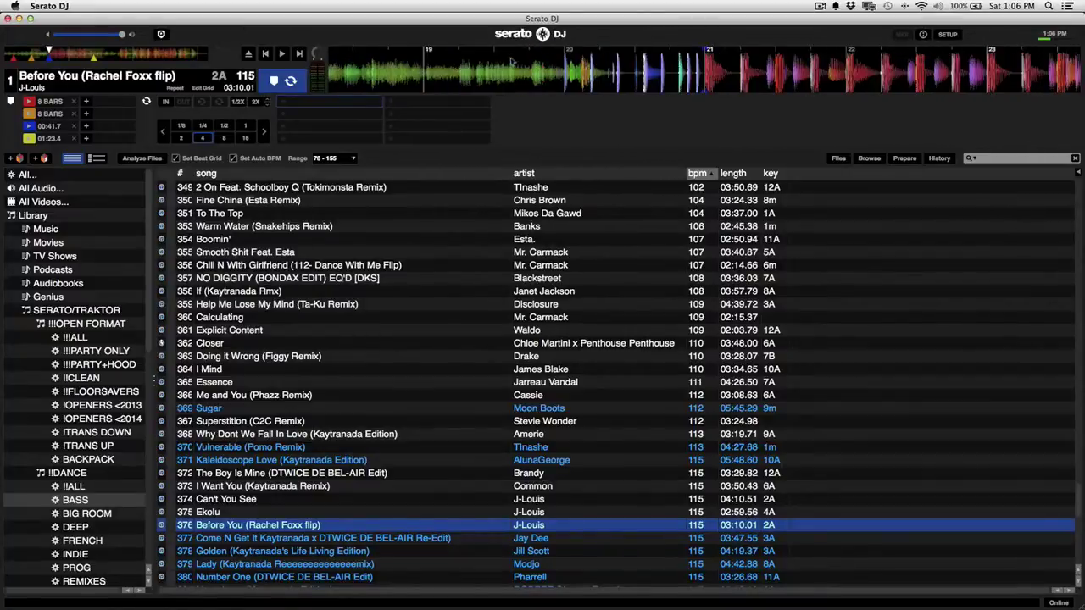
key(4)
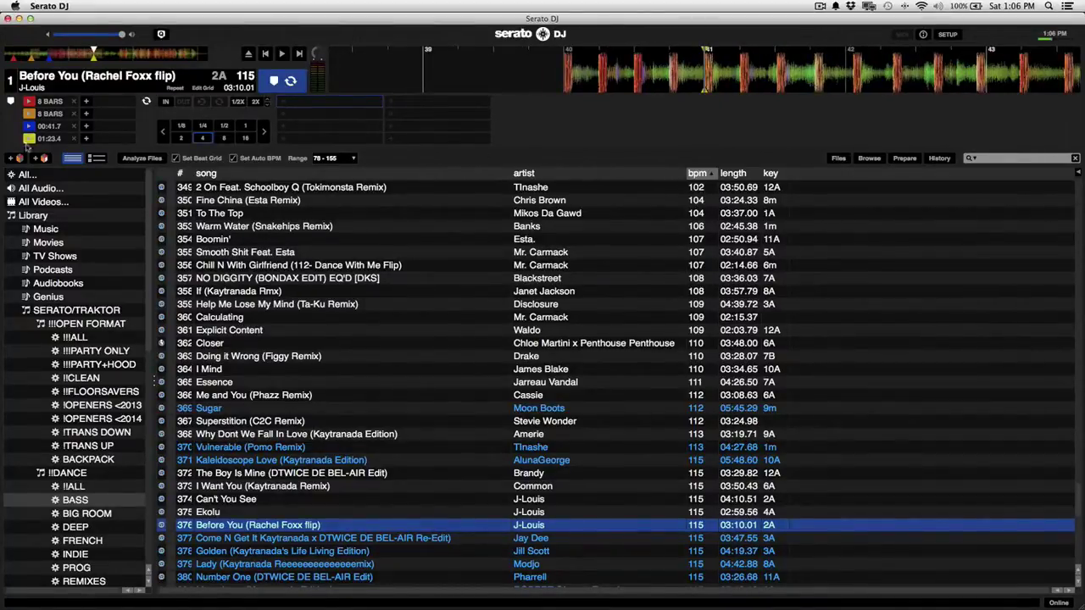
double_click(49, 126)
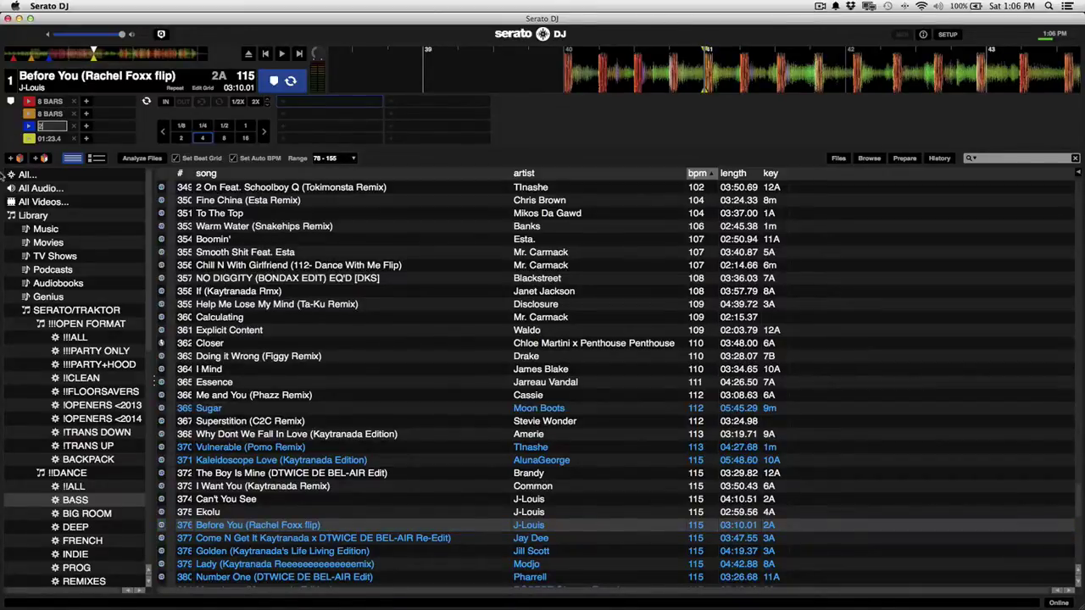
key(Return)
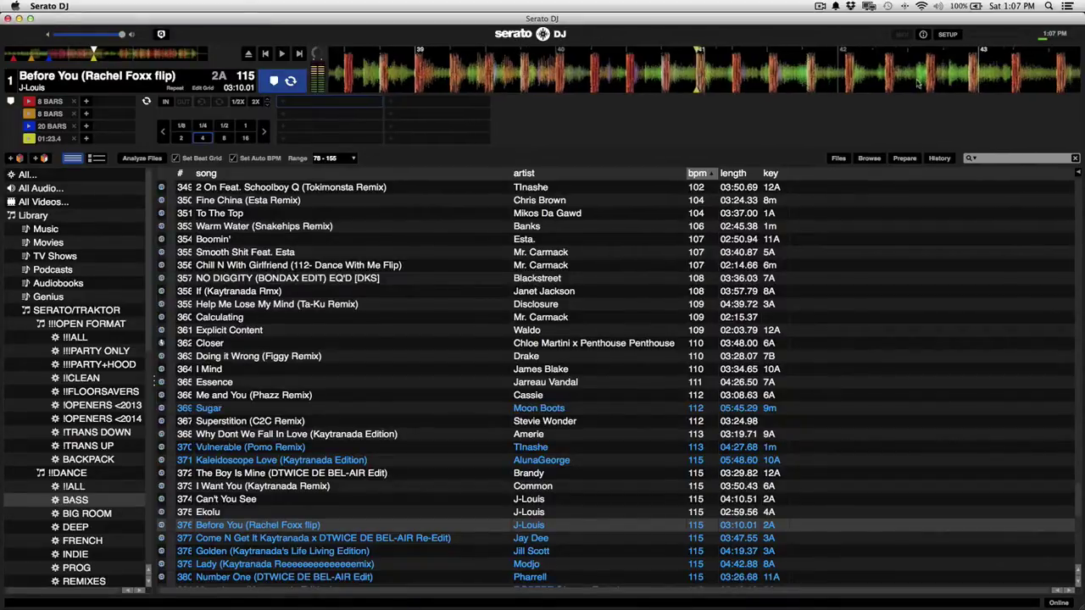
Step: Inspect the waveform around the fourth, first and second cue points, and play the track through the third cue point
drag(932, 81, 970, 74)
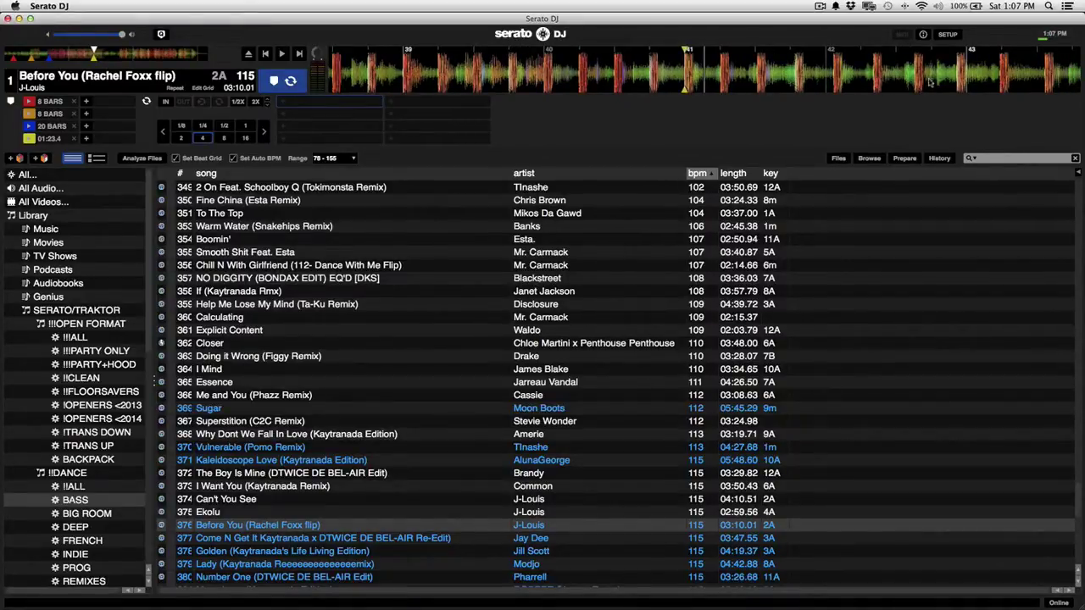
click(60, 107)
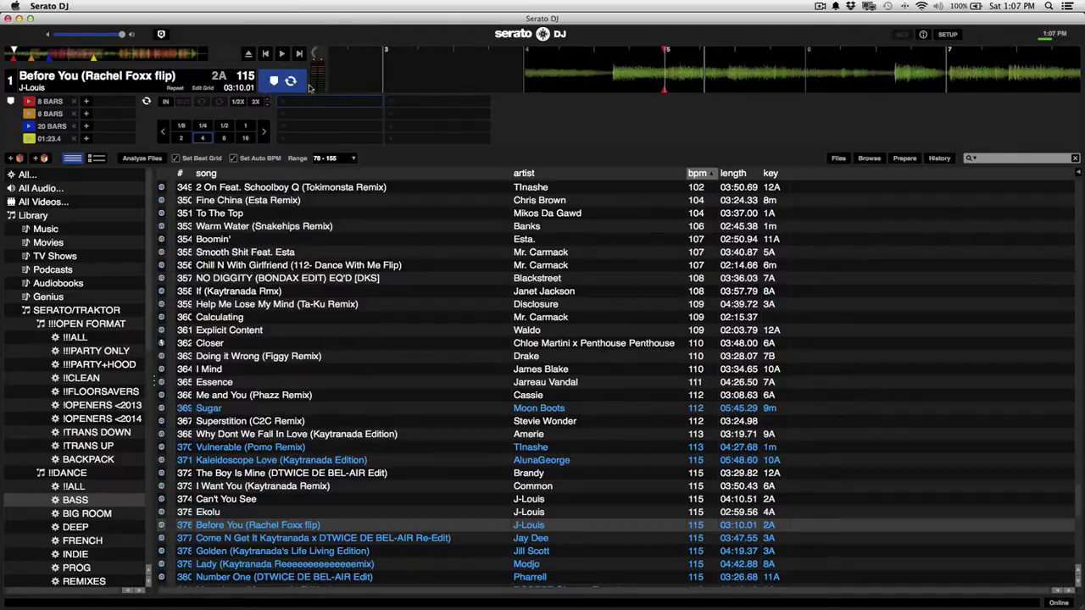
click(30, 57)
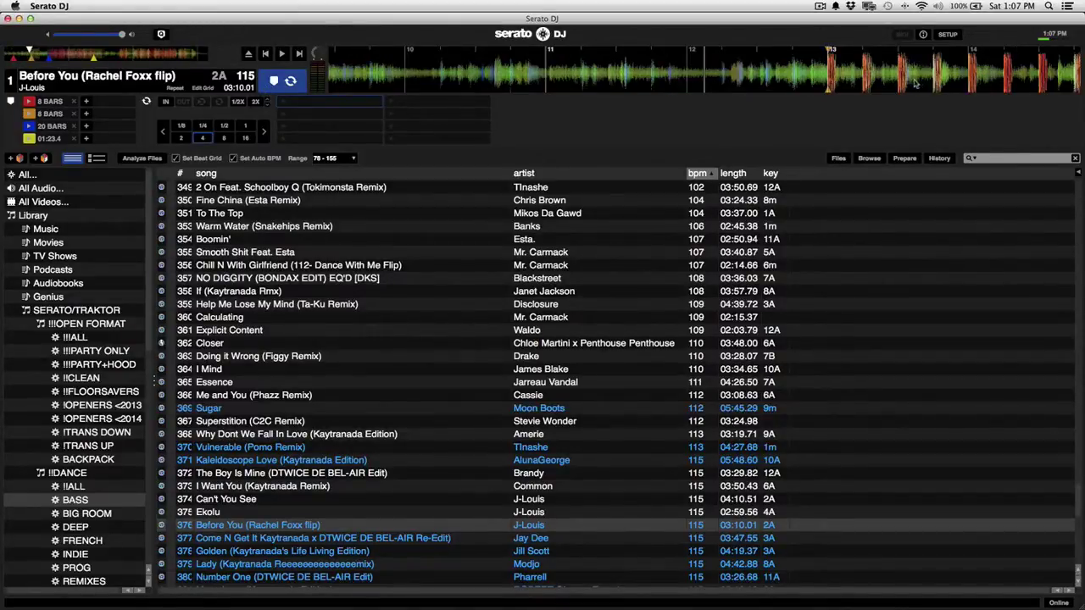
click(29, 57)
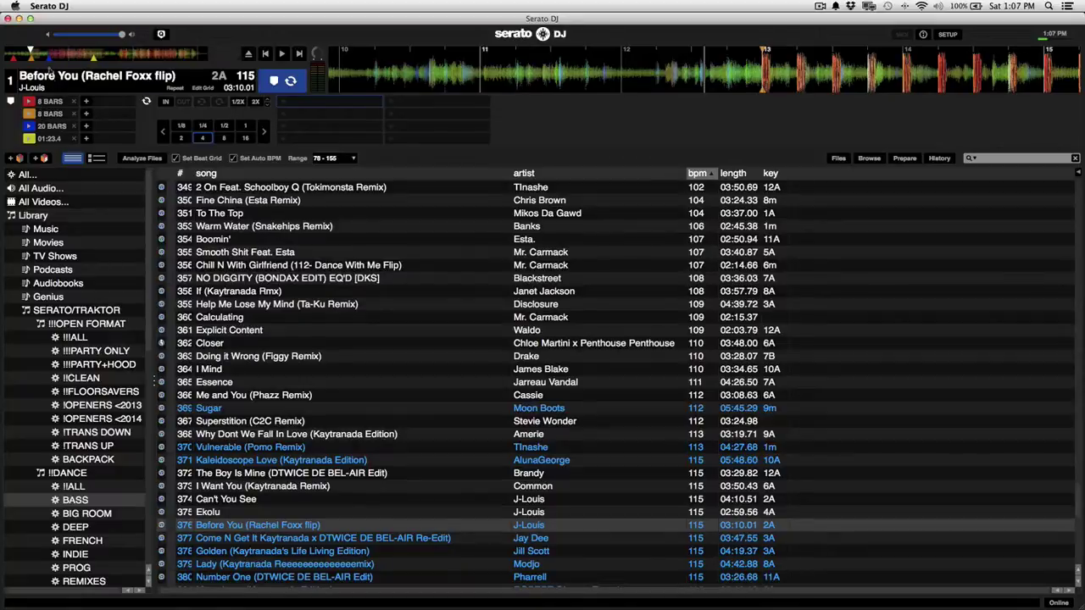
click(45, 56)
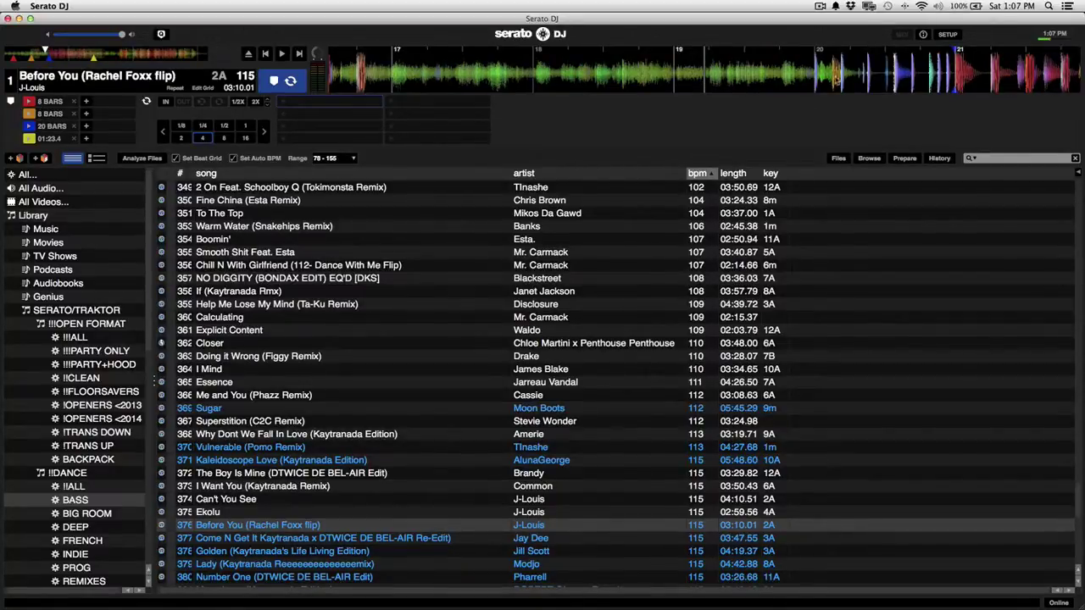
key(space)
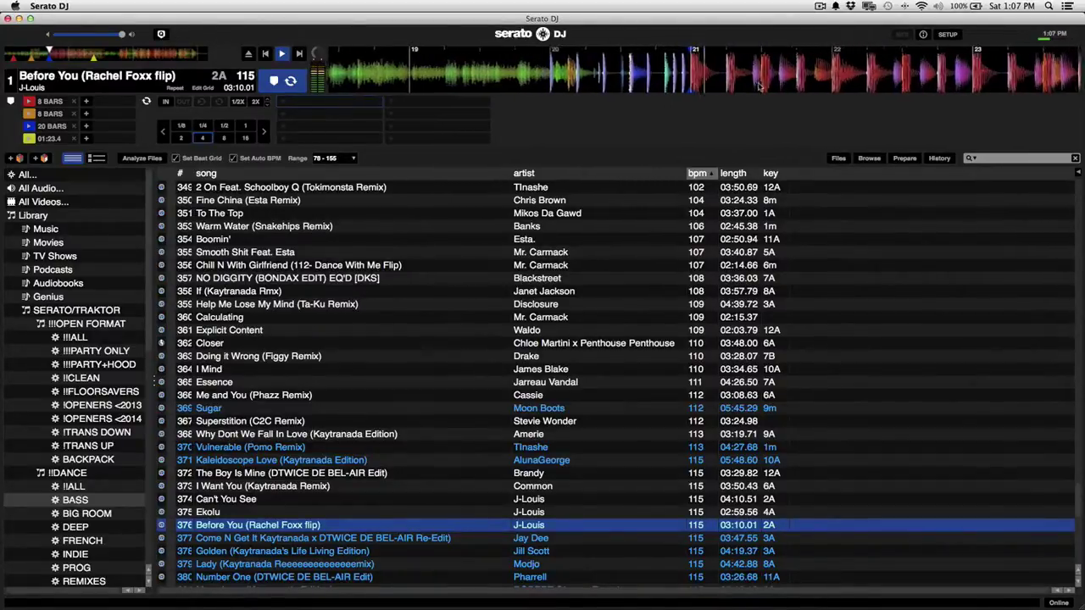
key(space)
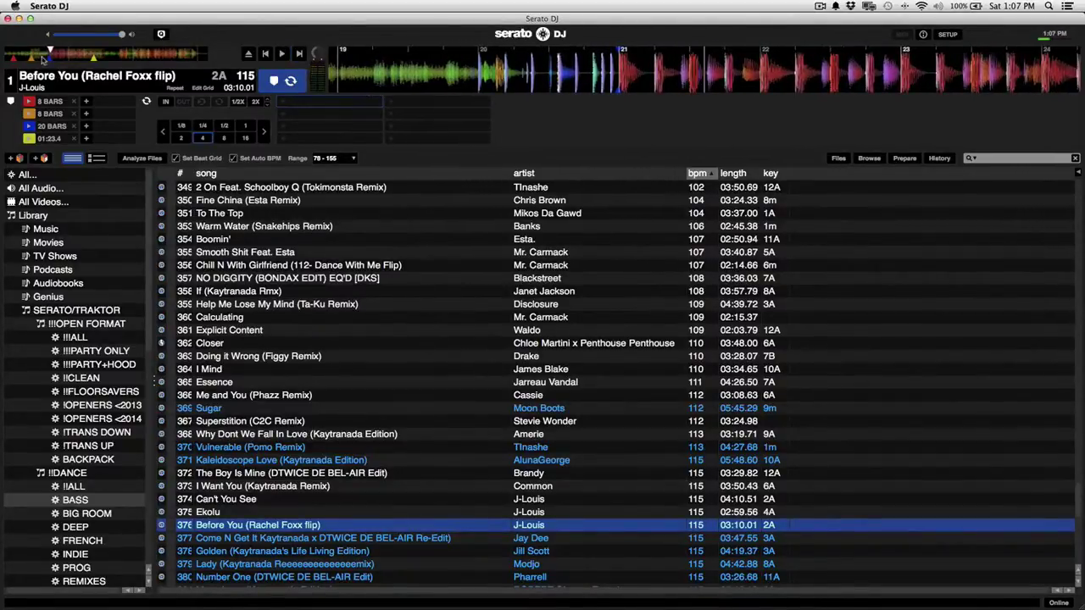